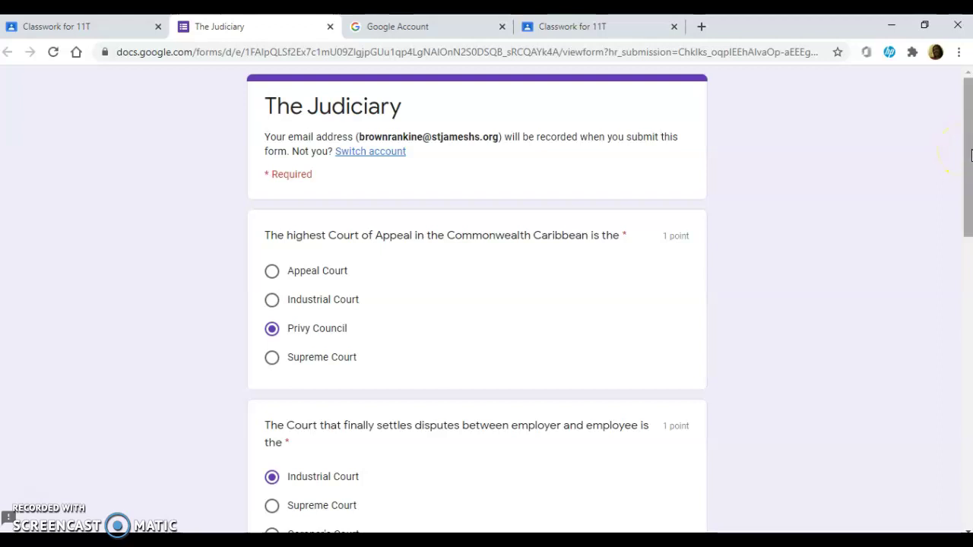
# - Submit the completed The Judiciary quiz form without requesting a copy of the responses
pyautogui.click(970, 155)
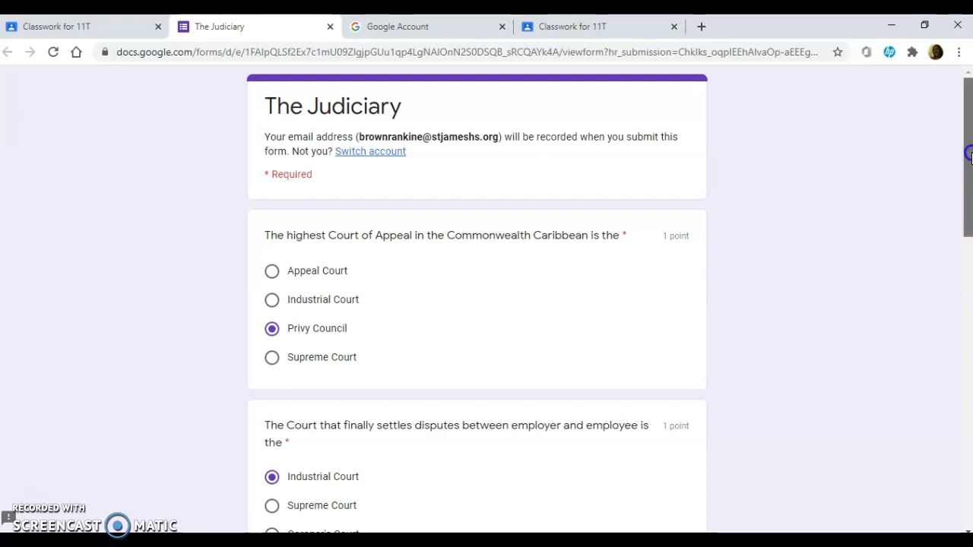
pyautogui.moveTo(968, 156); pyautogui.dragTo(969, 438)
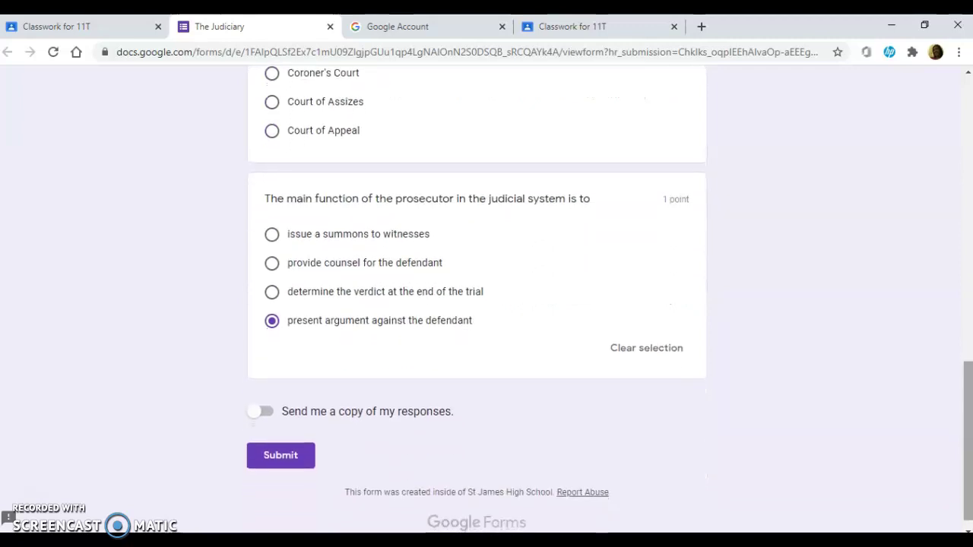
pyautogui.click(287, 461)
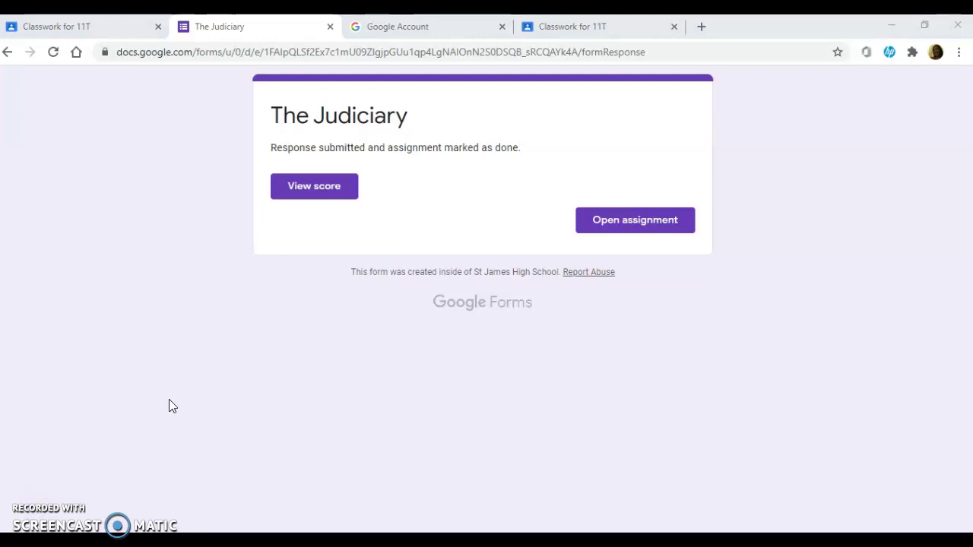
# - View the score of the submitted quiz, review the marked answers, and close the score page
pyautogui.click(325, 190)
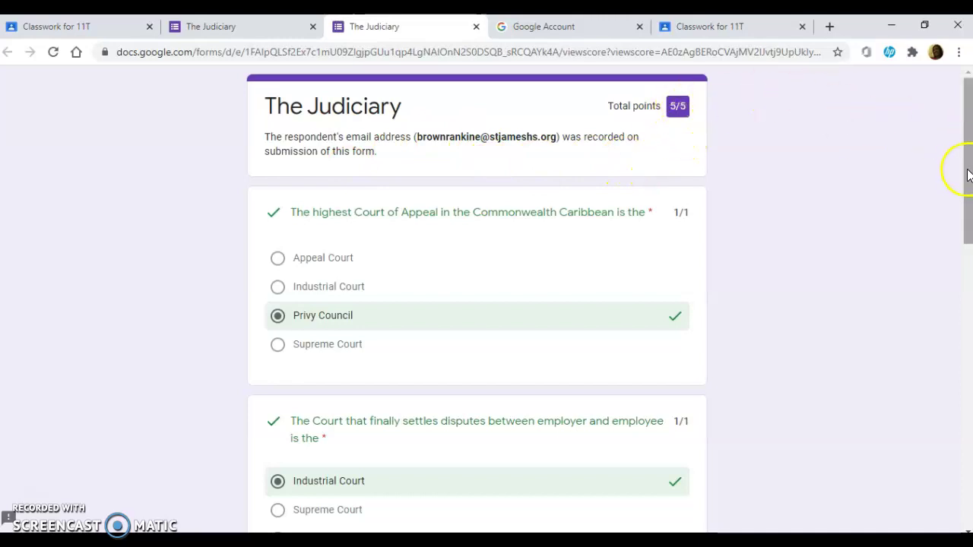
pyautogui.moveTo(967, 177); pyautogui.dragTo(967, 453)
pyautogui.scroll(12, 886, 135)
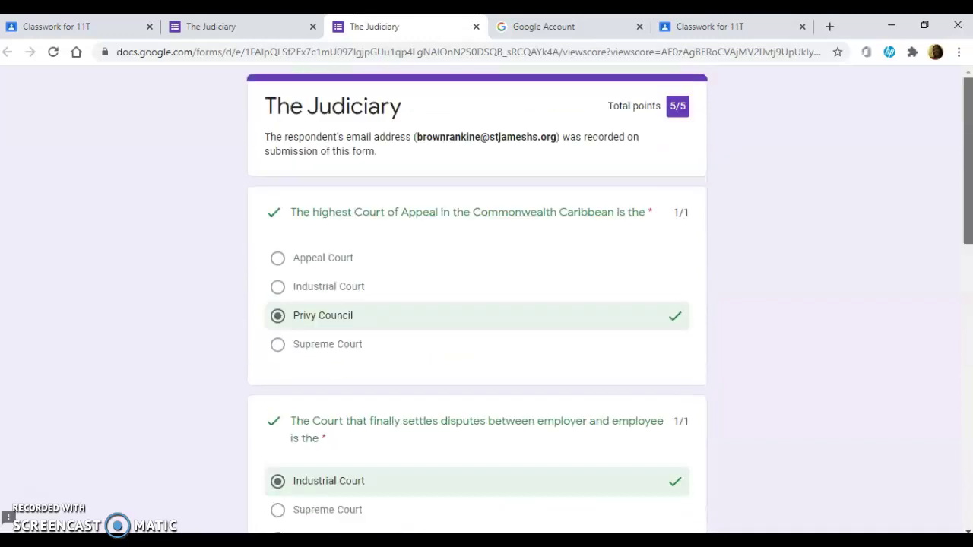
pyautogui.click(476, 27)
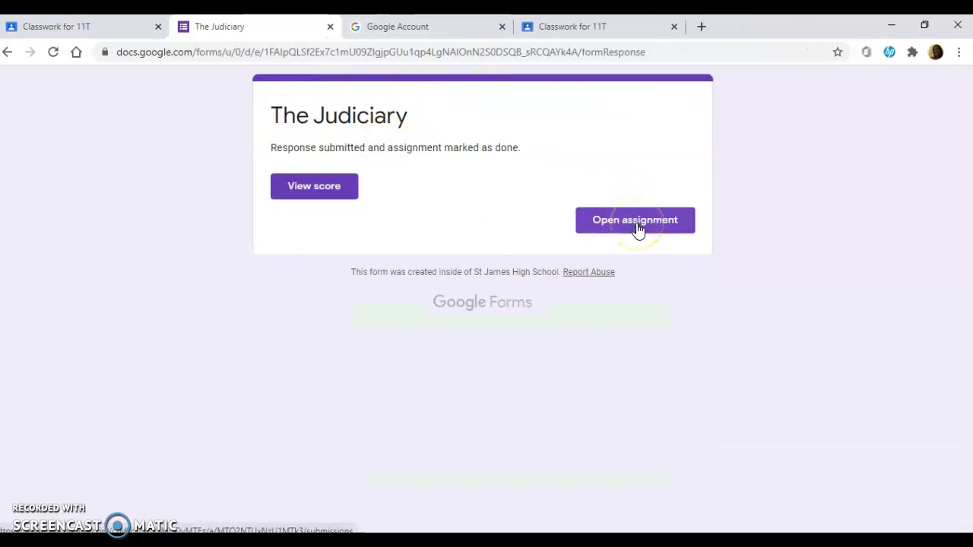
# - Open The Judiciary assignment in Google Classroom and bring up the quiz score page through its attached form
pyautogui.click(636, 222)
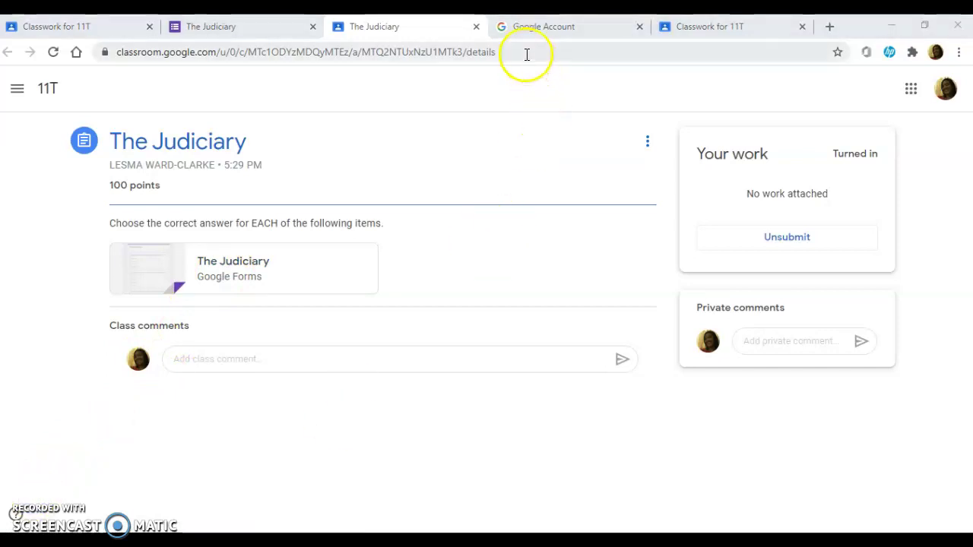
pyautogui.click(177, 268)
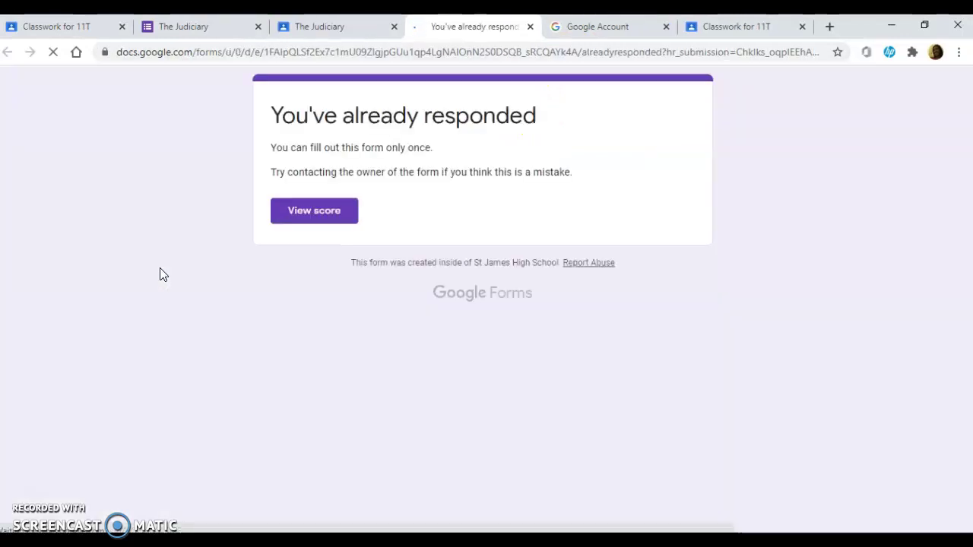
pyautogui.click(195, 254)
pyautogui.click(316, 224)
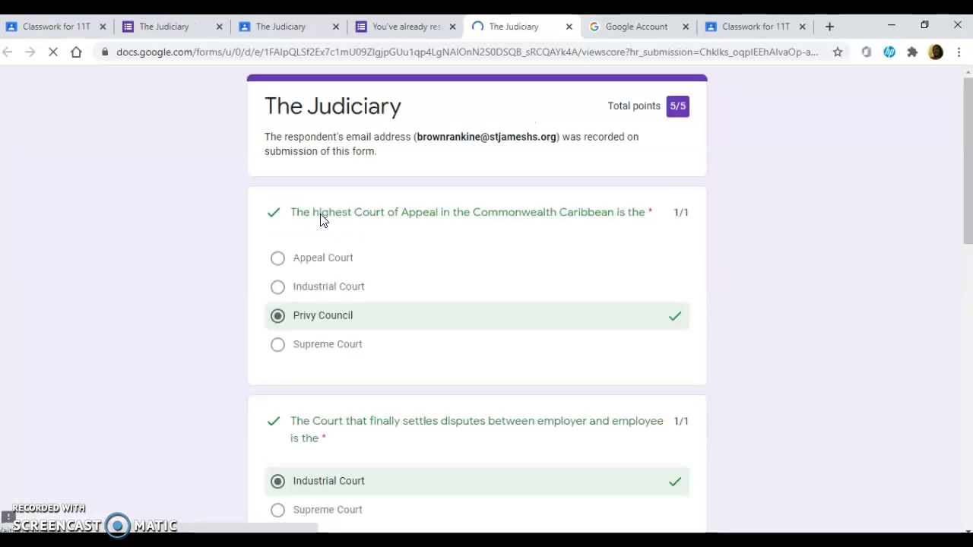
pyautogui.click(519, 87)
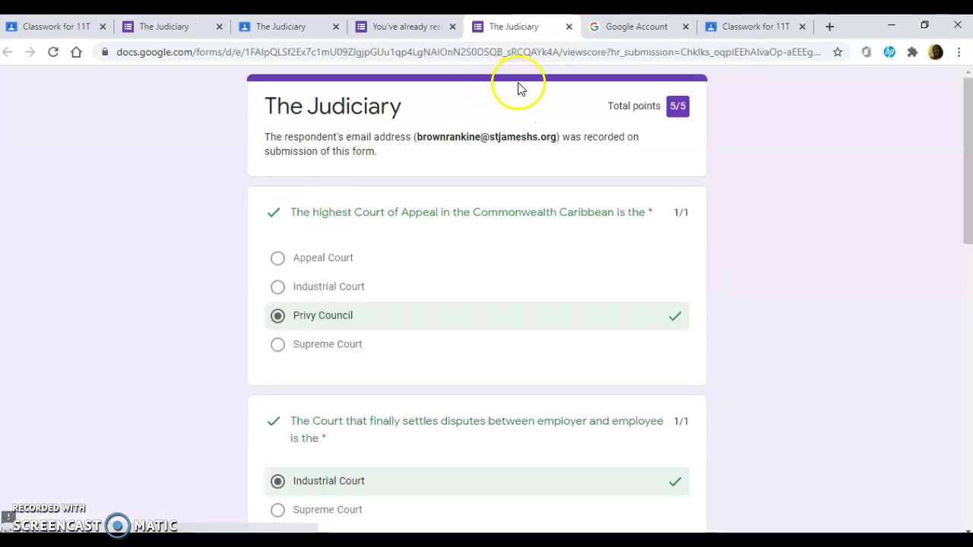
# - Copy the full web address of the quiz score page
pyautogui.click(437, 55)
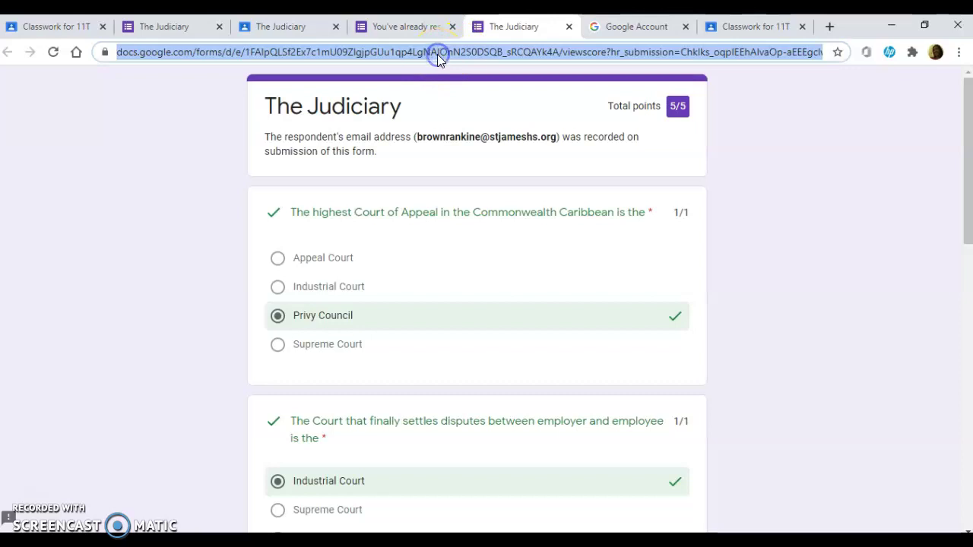
pyautogui.rightClick(434, 50)
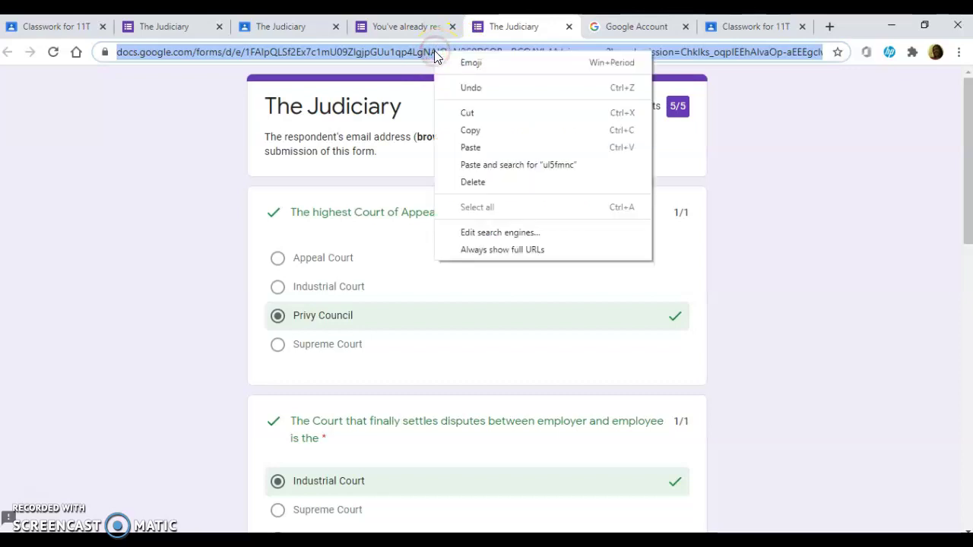
pyautogui.click(470, 131)
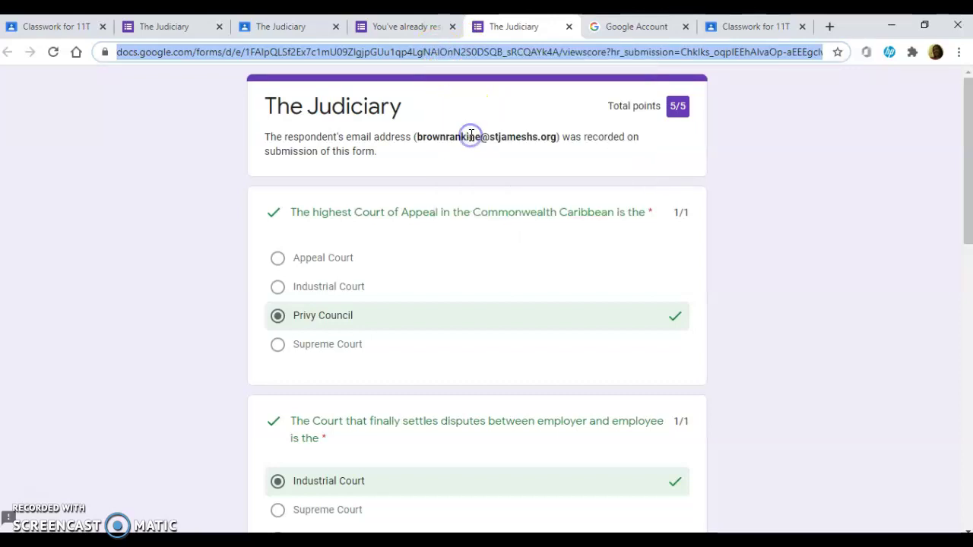
# - Close the score and already-responded pages, and reopen the assignment from the form's submission confirmation page
pyautogui.click(569, 29)
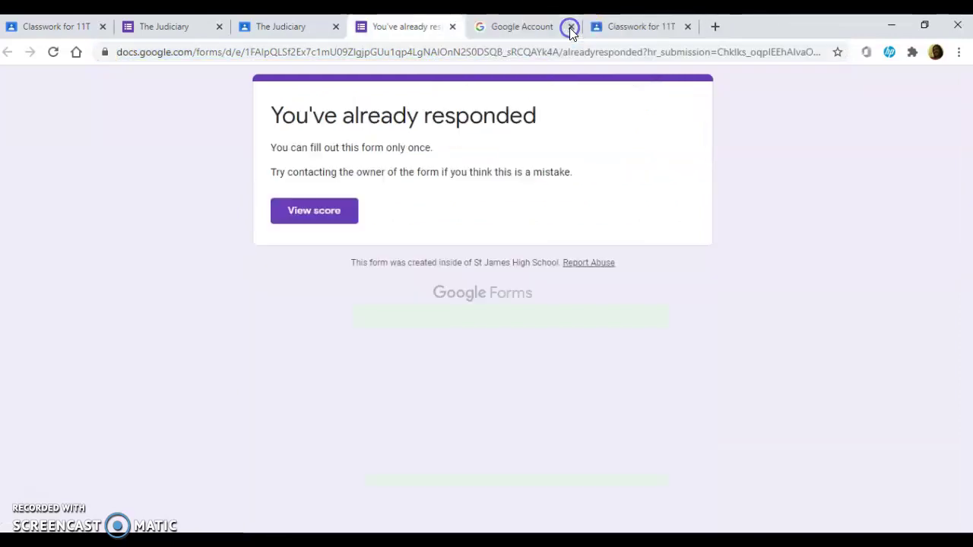
pyautogui.click(451, 29)
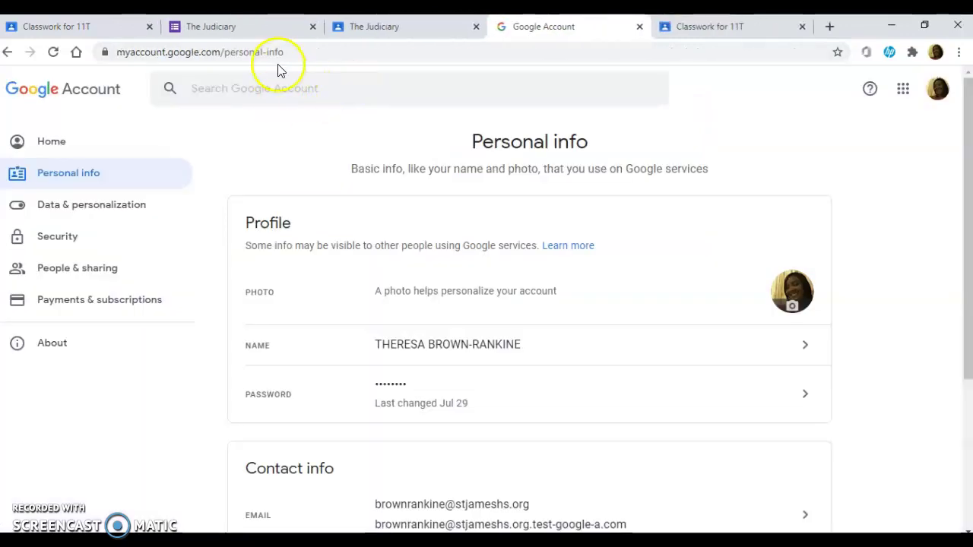
pyautogui.click(225, 27)
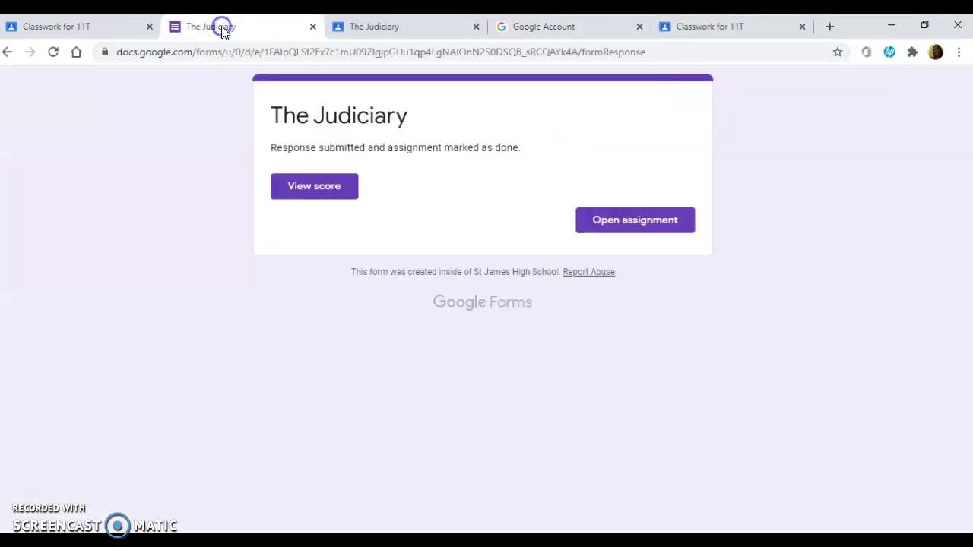
pyautogui.click(653, 228)
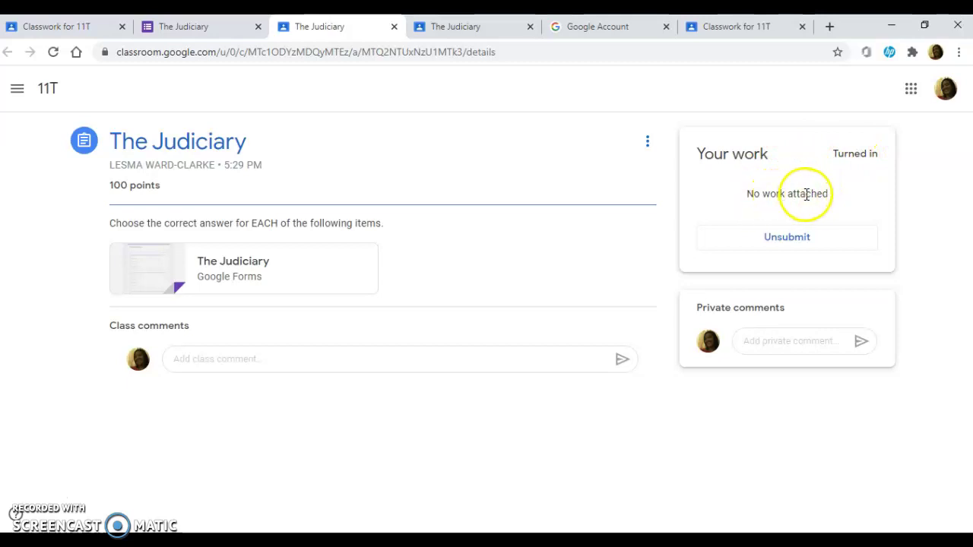
# - Unsubmit the turned-in work for The Judiciary assignment so that attachments can be added
pyautogui.click(867, 152)
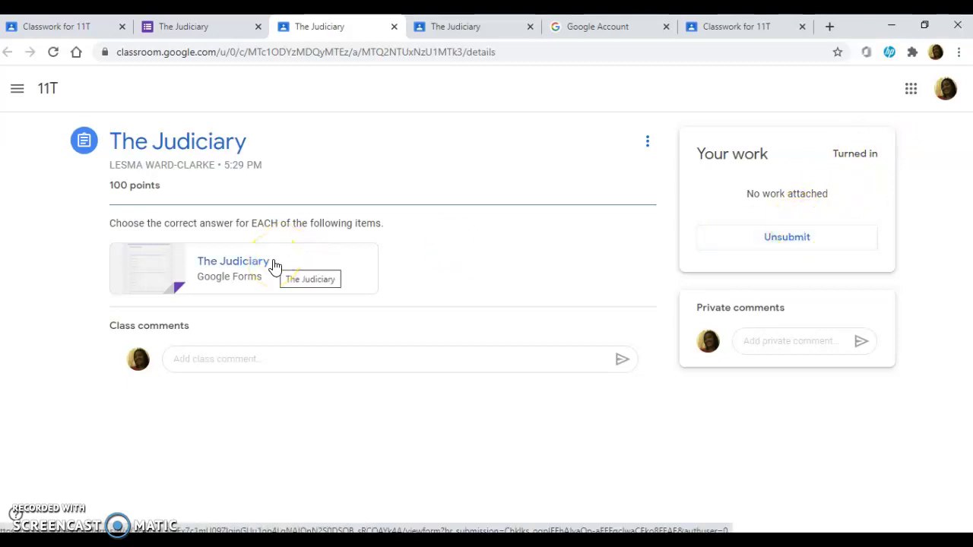
pyautogui.click(782, 240)
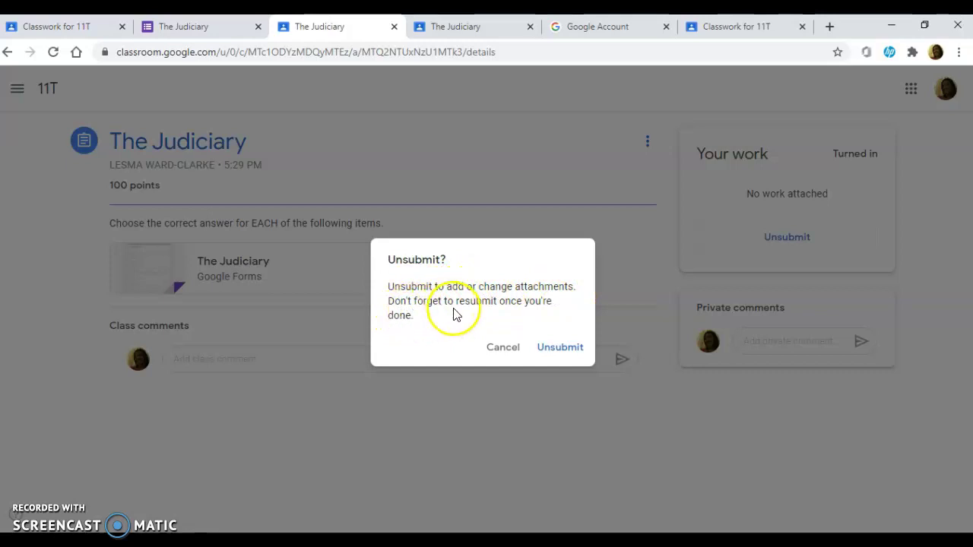
pyautogui.click(554, 351)
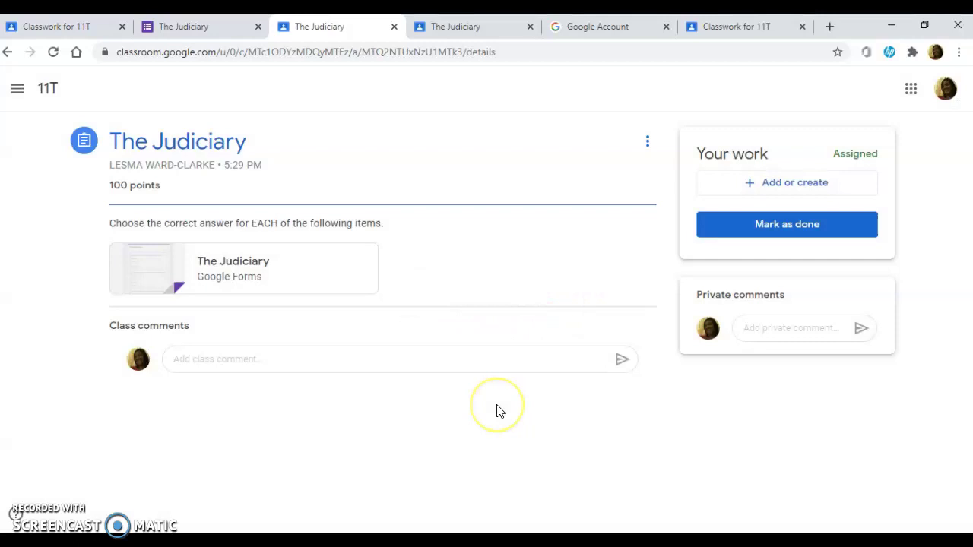
# - Attach the copied score page address as a link to The Judiciary assignment and turn in the work
pyautogui.click(765, 187)
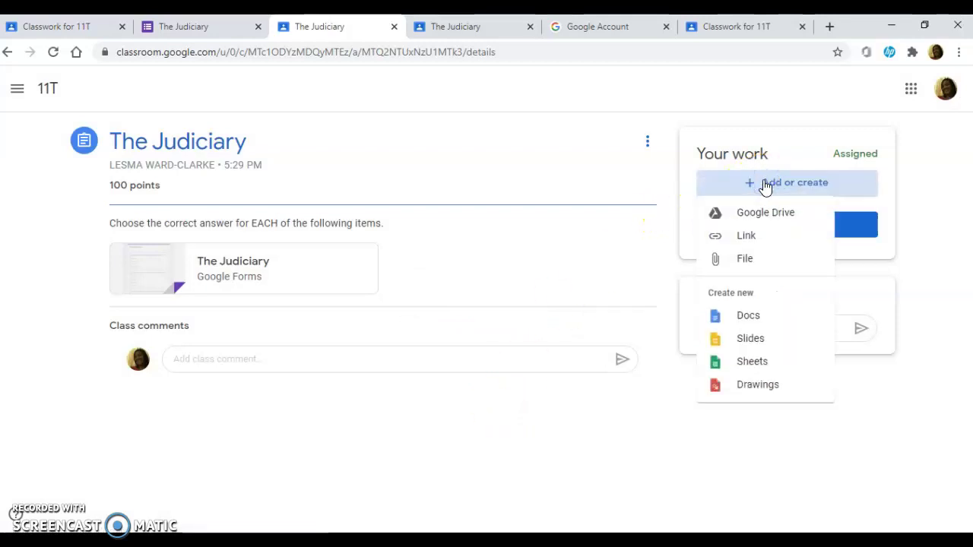
pyautogui.click(744, 241)
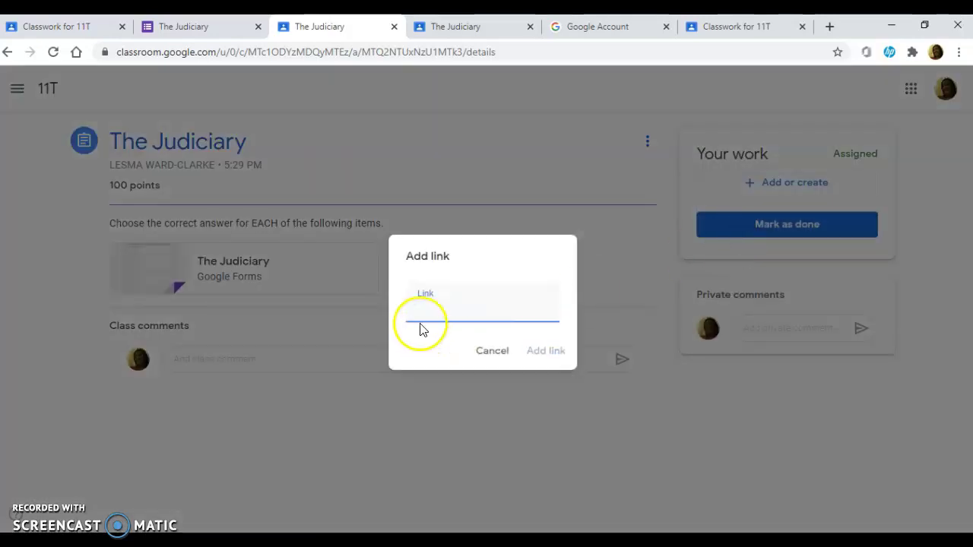
pyautogui.click(424, 314)
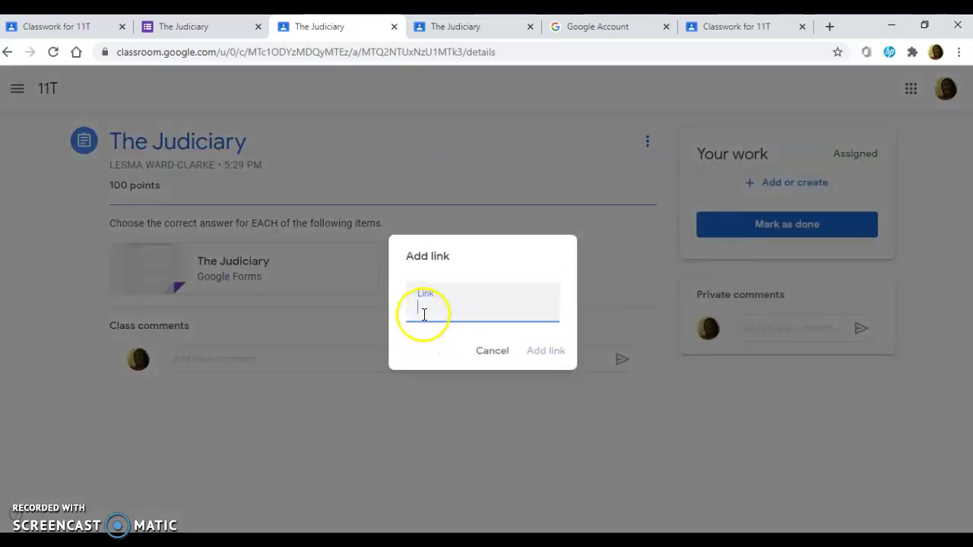
pyautogui.rightClick(424, 315)
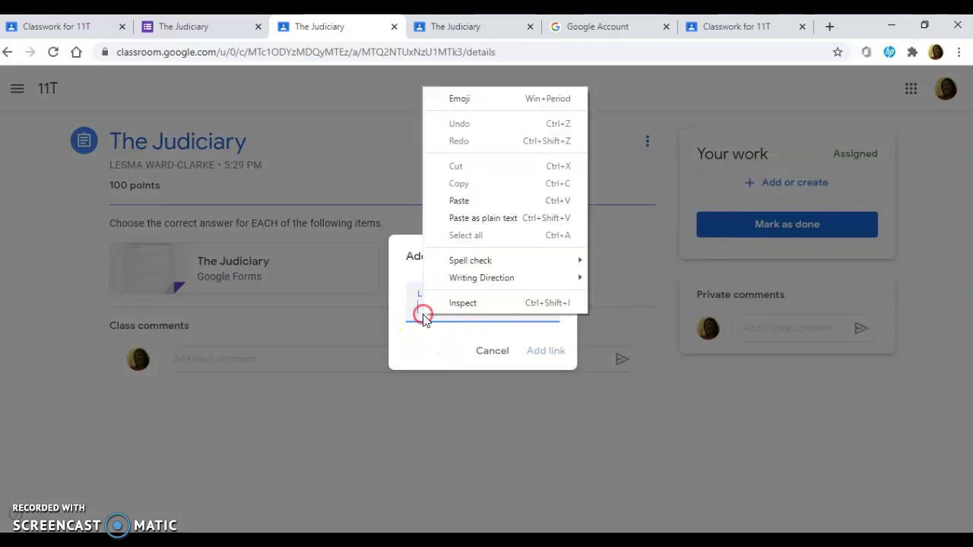
pyautogui.click(469, 201)
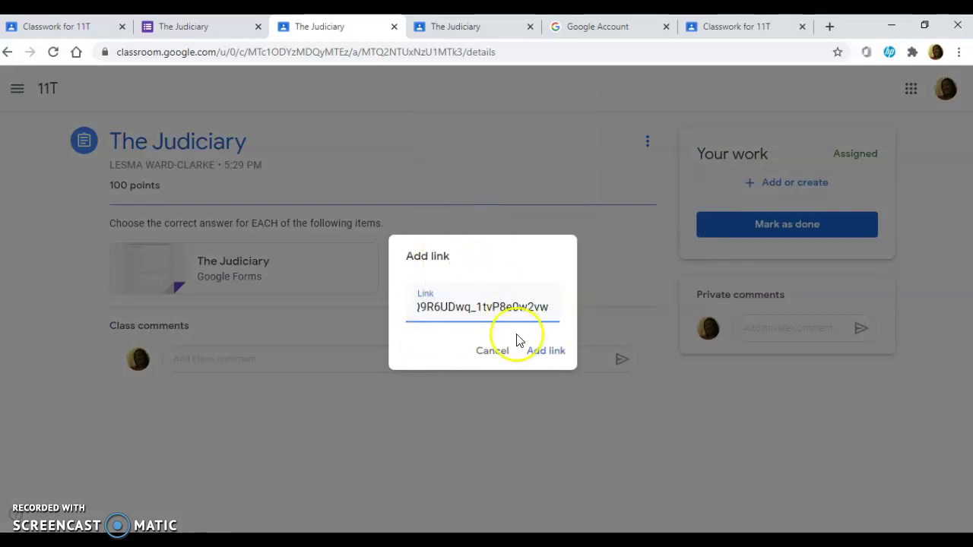
pyautogui.click(544, 358)
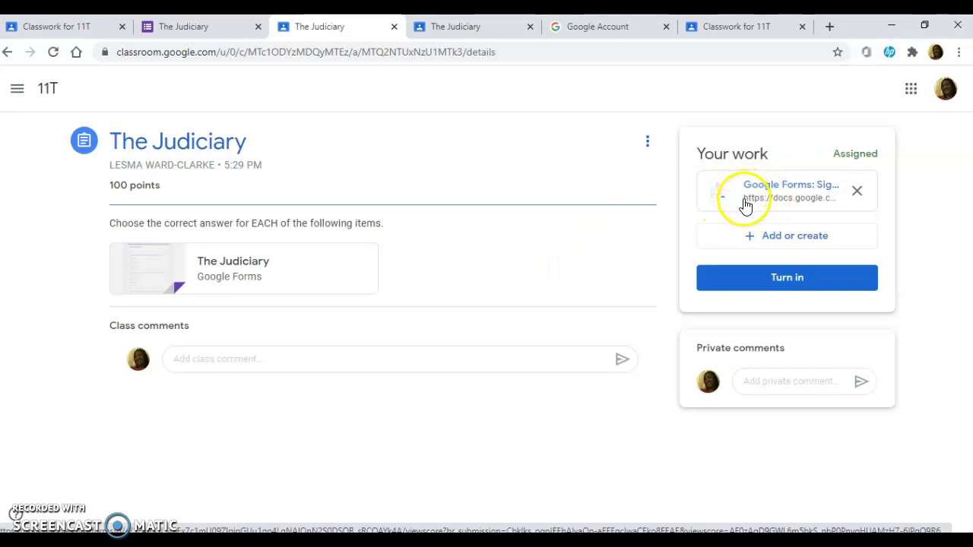
pyautogui.click(833, 281)
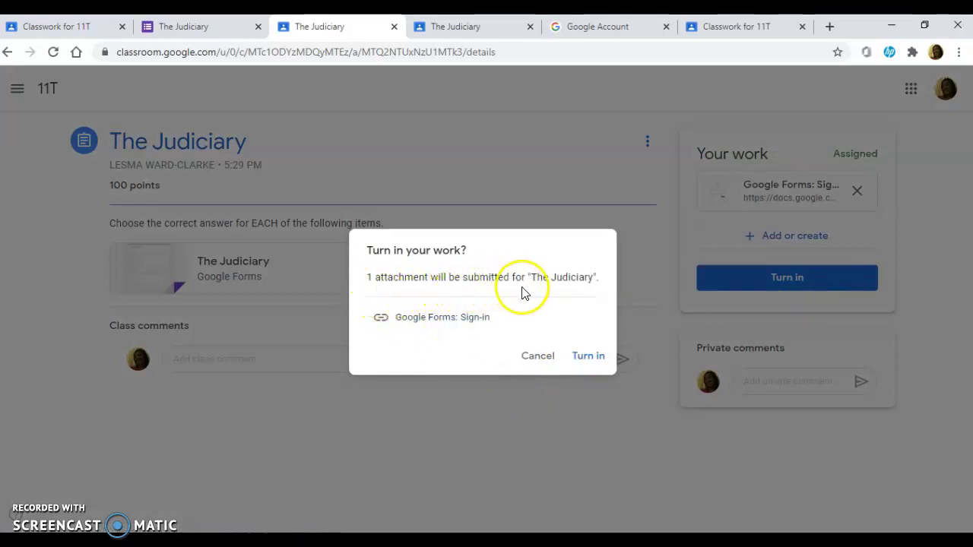
pyautogui.click(588, 358)
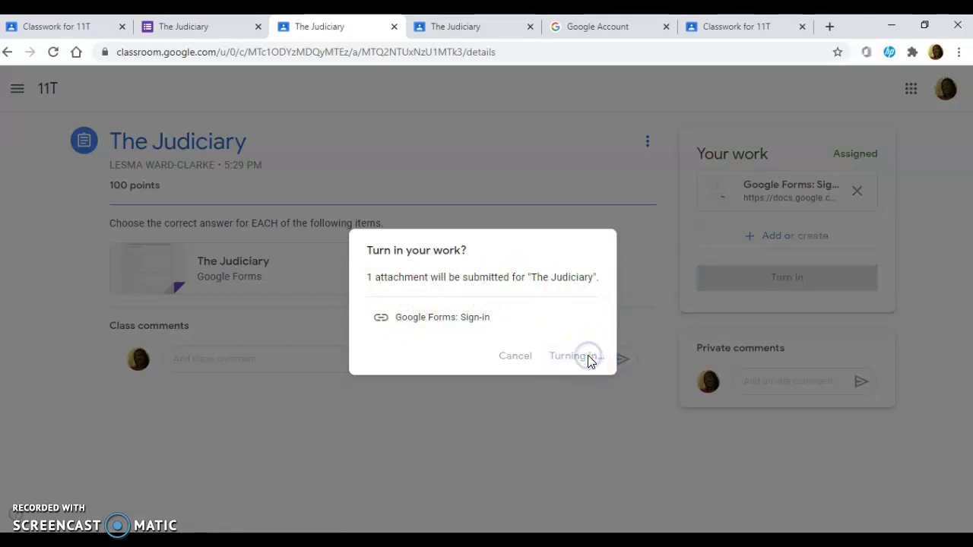